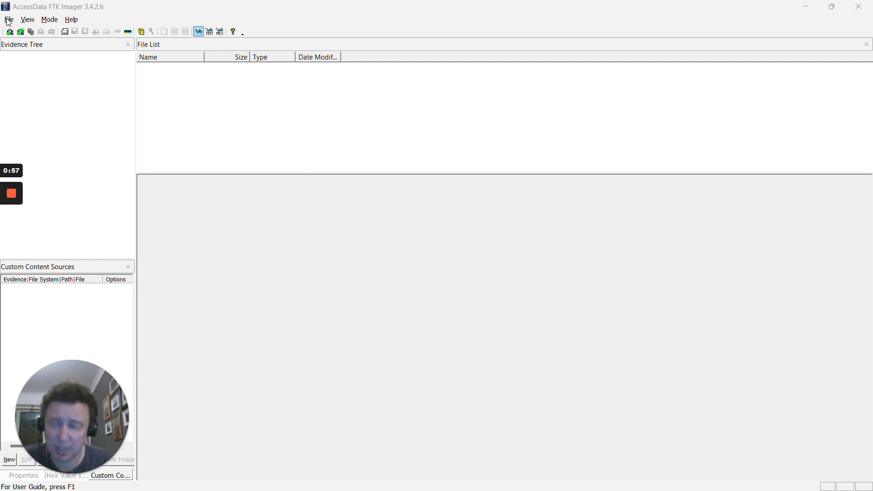
# - Begin a new disk image, try each source type, then proceed with Physical Drive as source
pyautogui.click(9, 21)
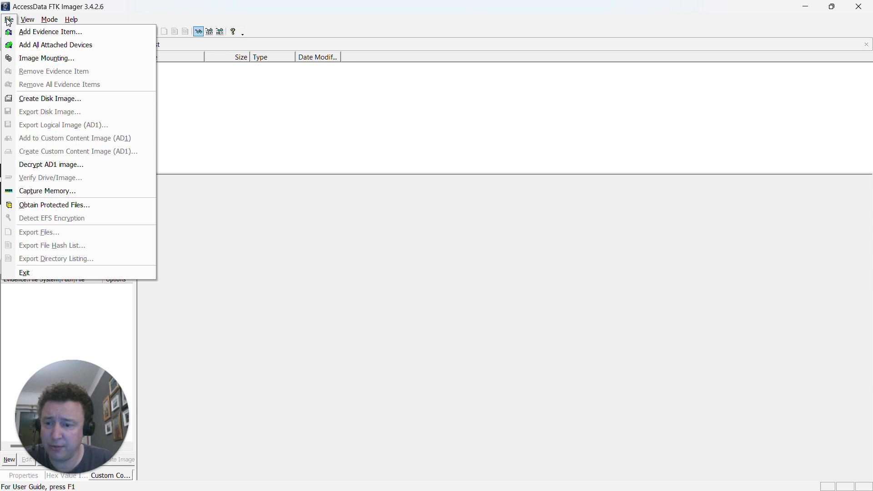
pyautogui.click(54, 100)
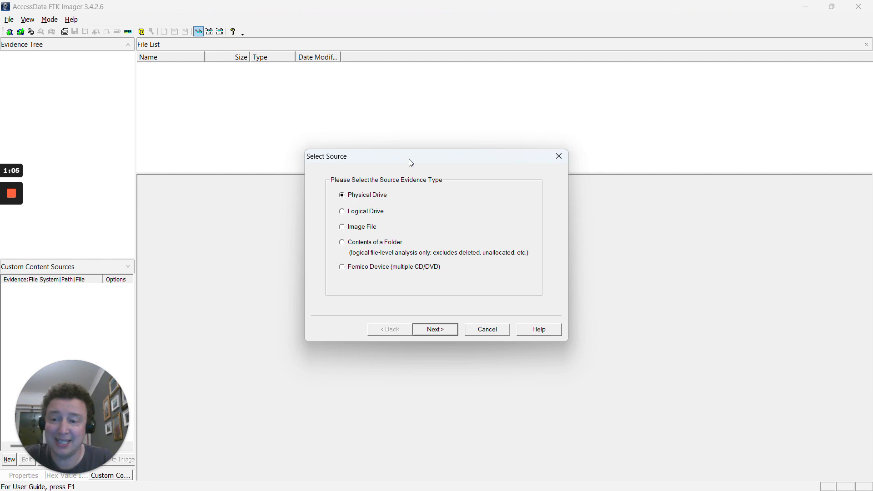
pyautogui.click(345, 214)
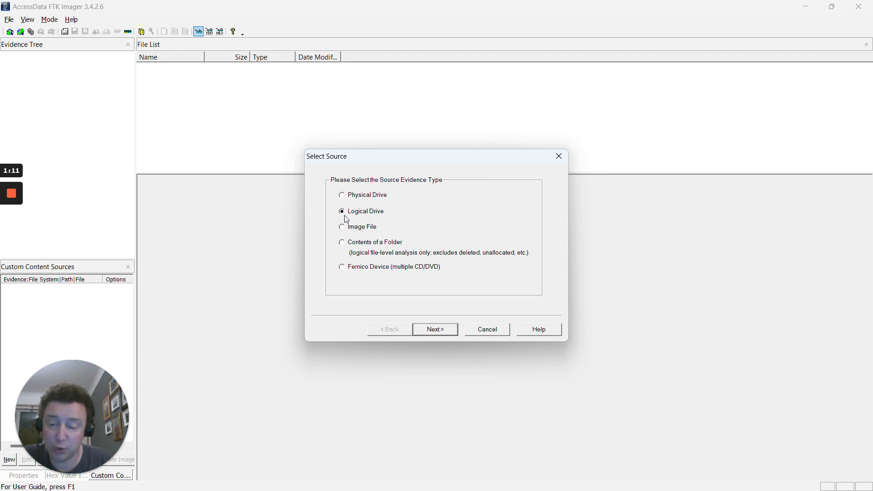
pyautogui.click(345, 228)
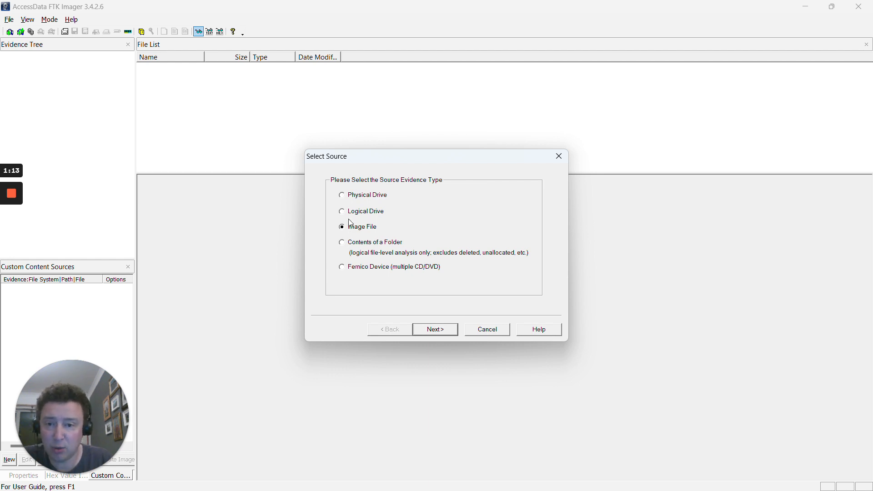
pyautogui.click(350, 245)
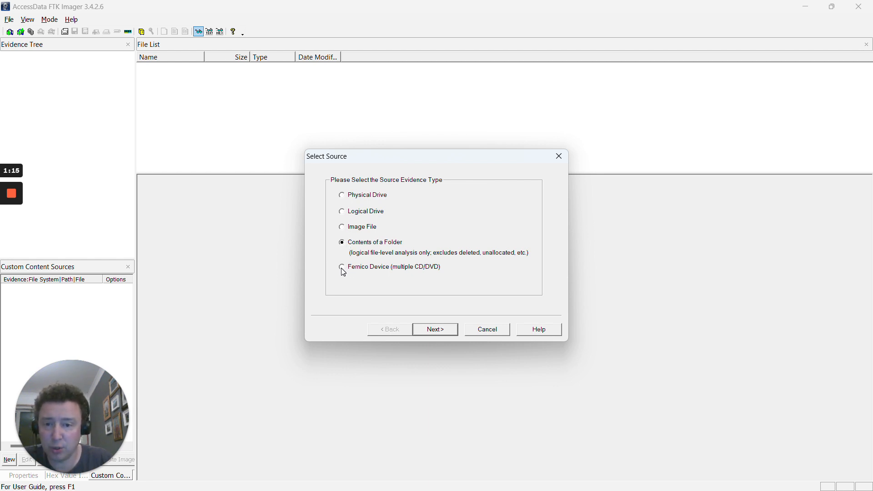
pyautogui.click(343, 269)
pyautogui.click(342, 195)
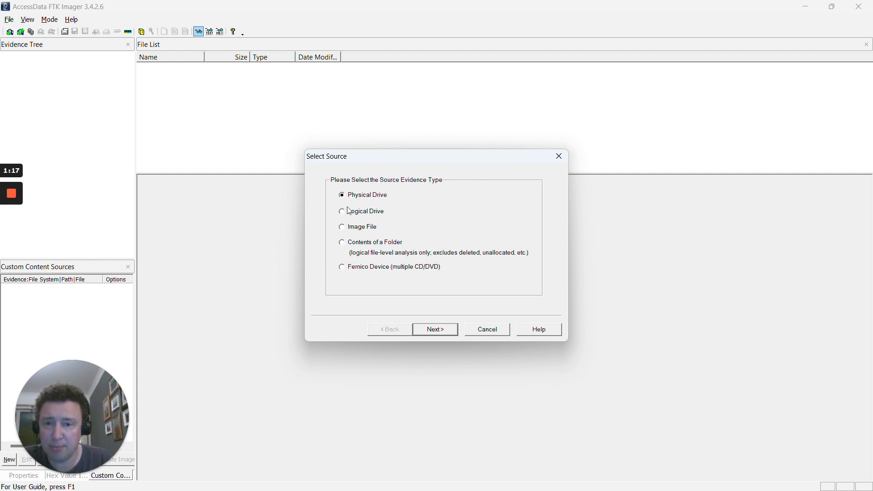
pyautogui.click(438, 331)
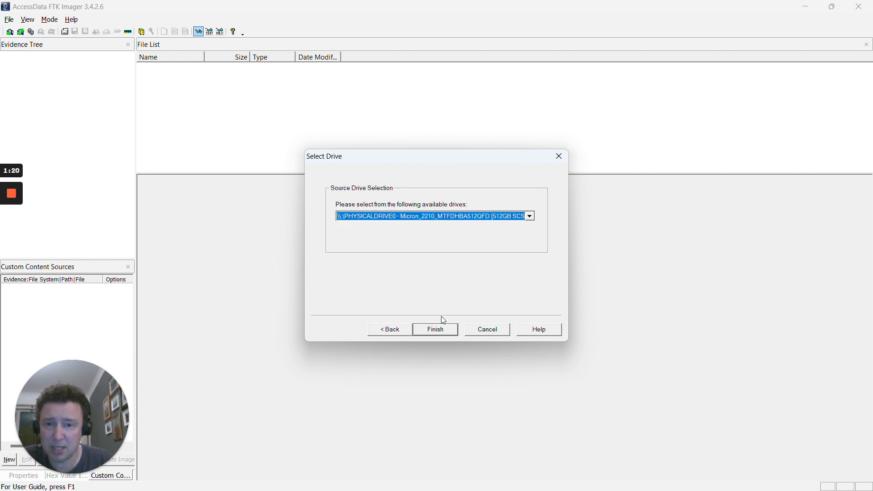
# - Browse the physical drives, select the 4GB USB flash disk PHYSICALDRIVE1, then go back to source types
pyautogui.click(464, 218)
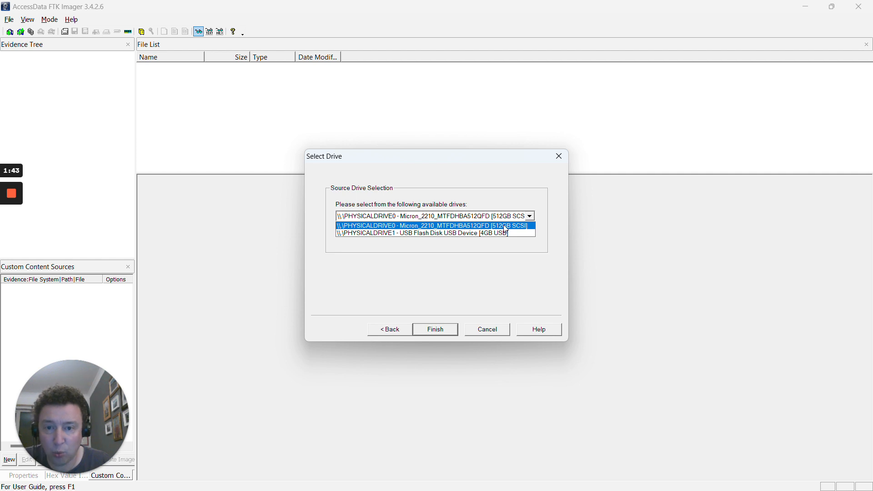
pyautogui.click(423, 235)
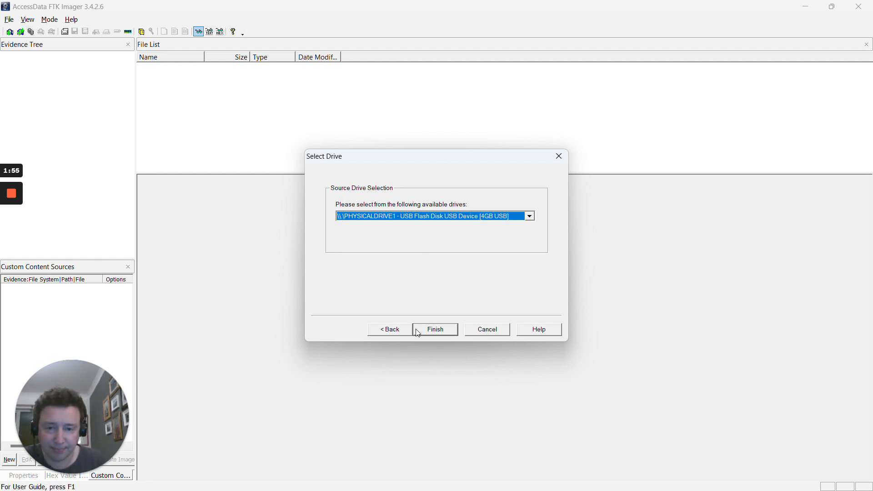
pyautogui.click(391, 333)
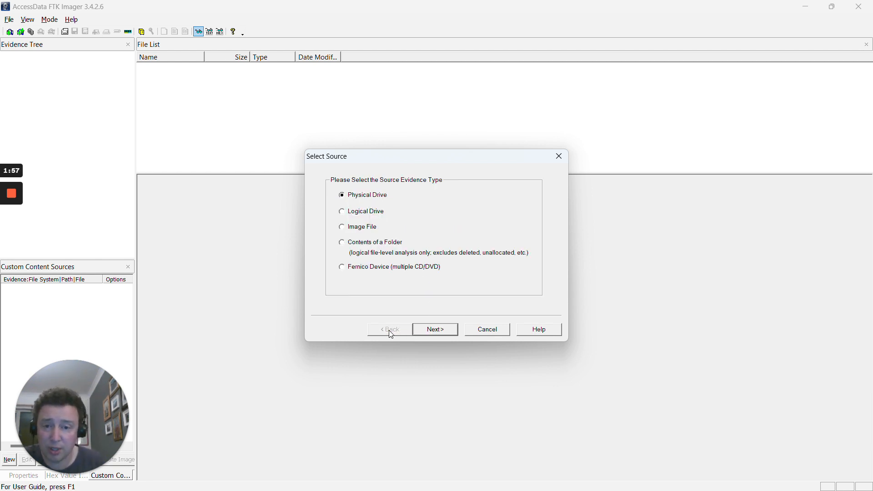
# - Choose Logical Drive as the source type and select the FAT32 drive E:\ as the source
pyautogui.click(356, 213)
pyautogui.click(445, 331)
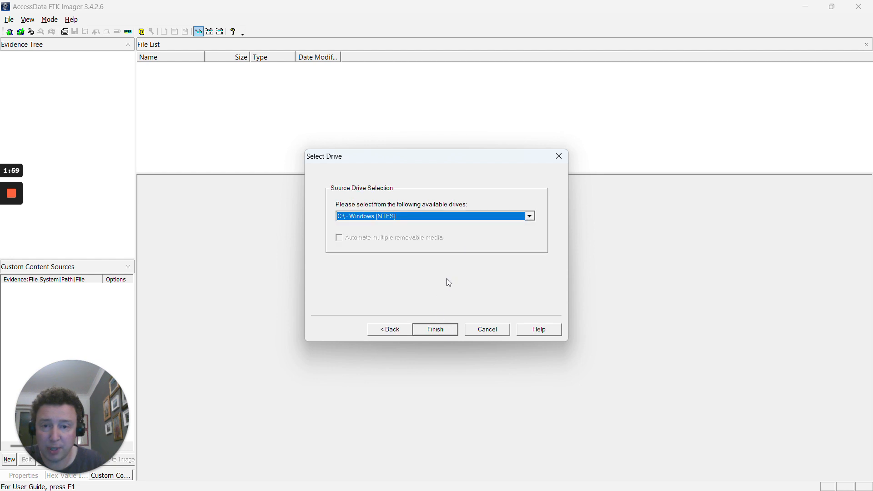
pyautogui.click(530, 217)
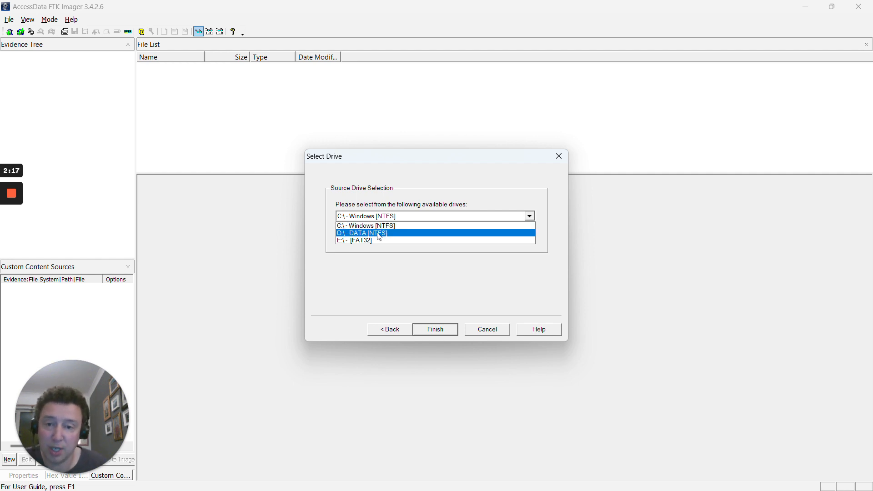
pyautogui.click(346, 244)
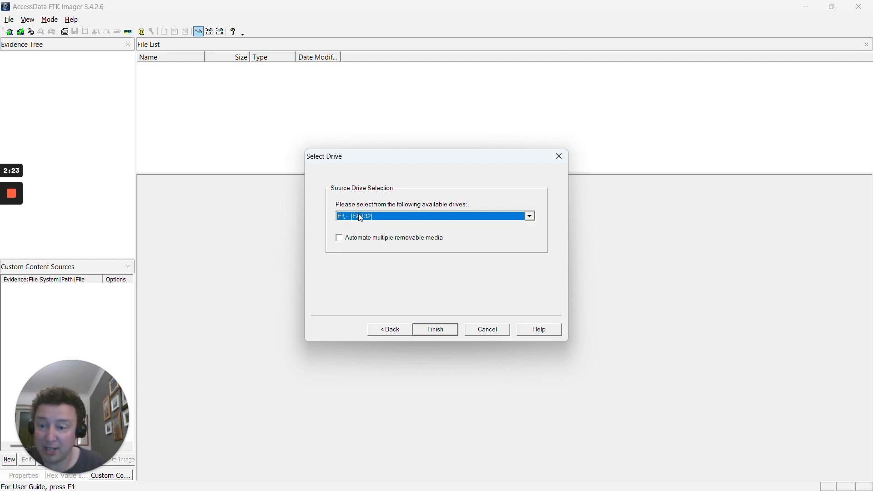
pyautogui.click(436, 330)
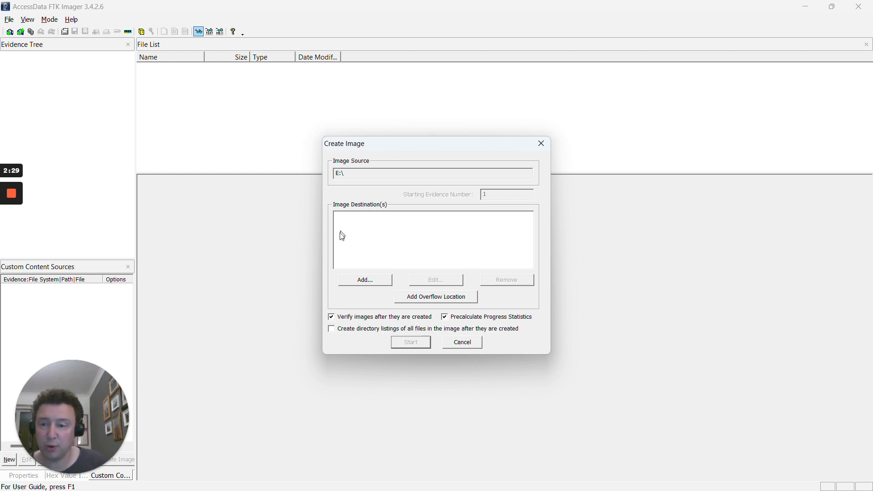
# - Add an image destination in E01 format
pyautogui.click(373, 281)
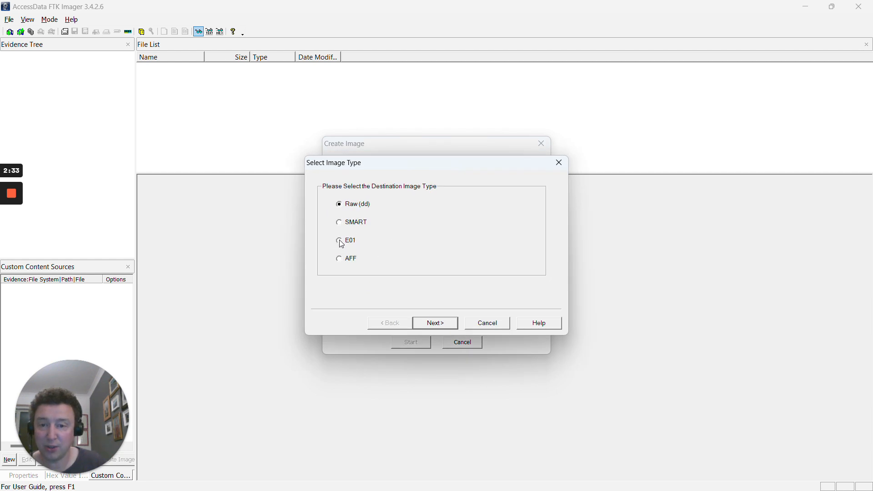
pyautogui.click(341, 242)
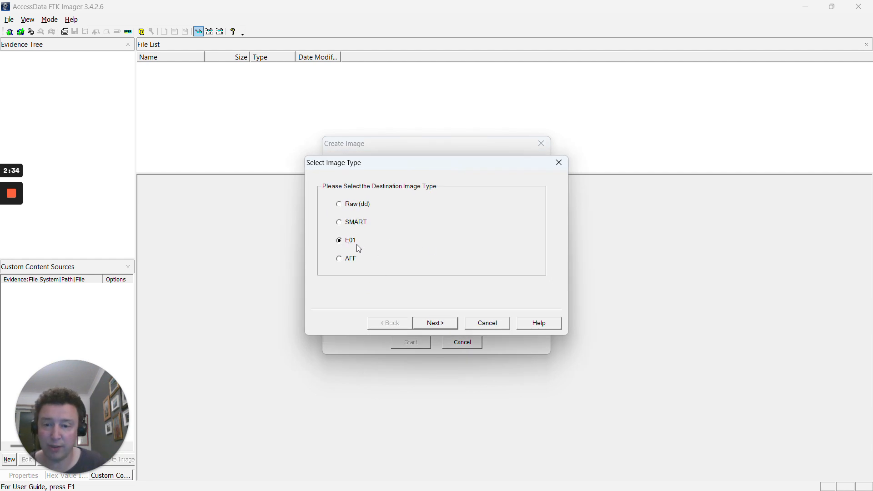
pyautogui.click(443, 324)
# - Enter case number 1, evidence number 1, description 'USB Drive' and the examiner's name
pyautogui.write('1')
pyautogui.press('Tab')
pyautogui.write('1')
pyautogui.press('Tab')
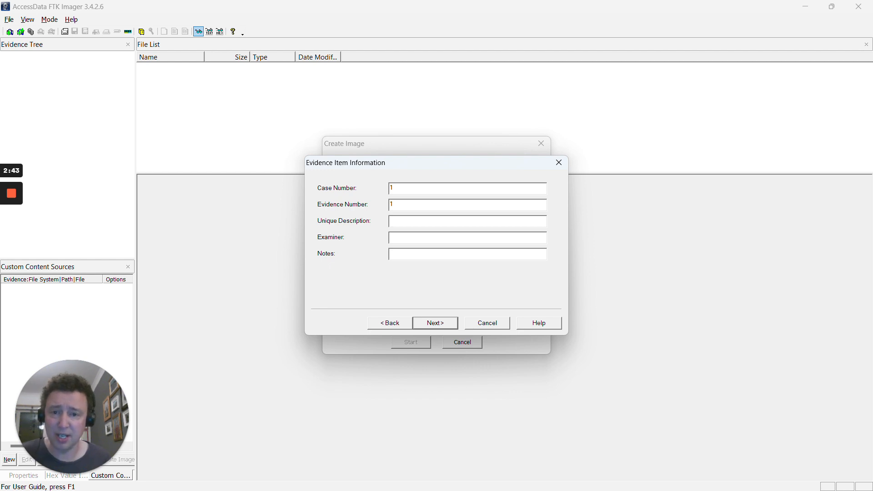
pyautogui.write('USB Drive')
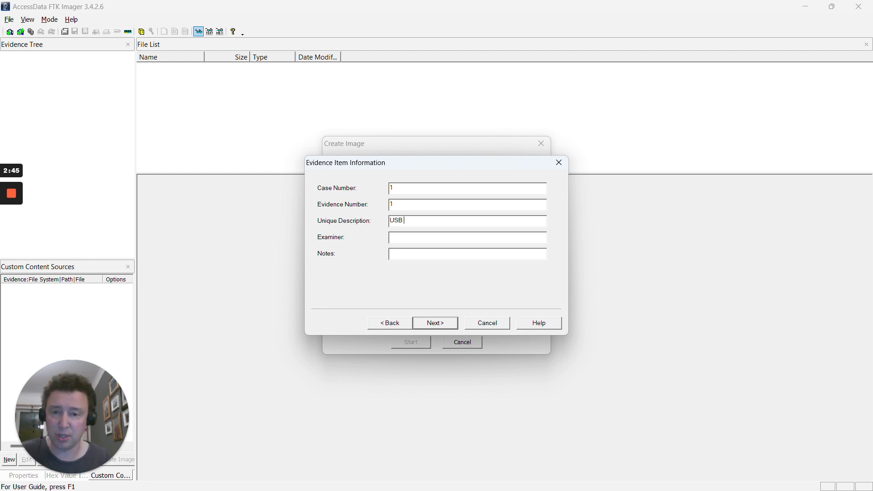
pyautogui.press('Tab')
pyautogui.write('Ian Simpson')
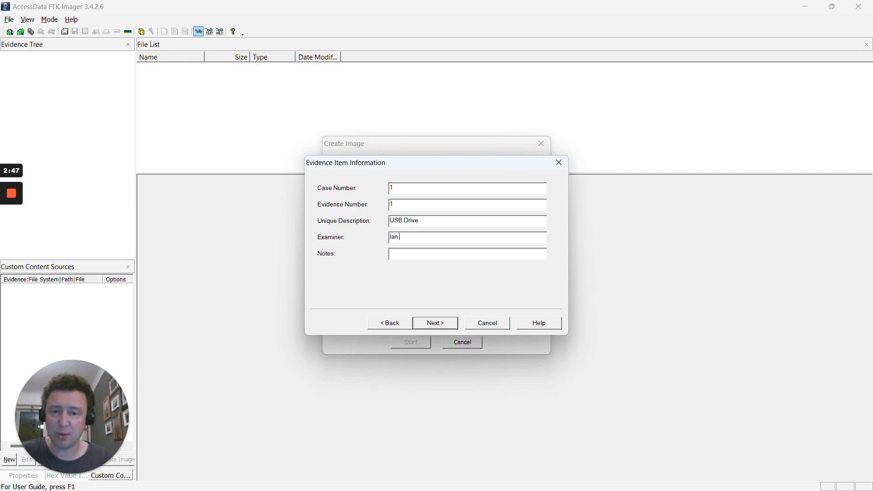
pyautogui.press('Tab')
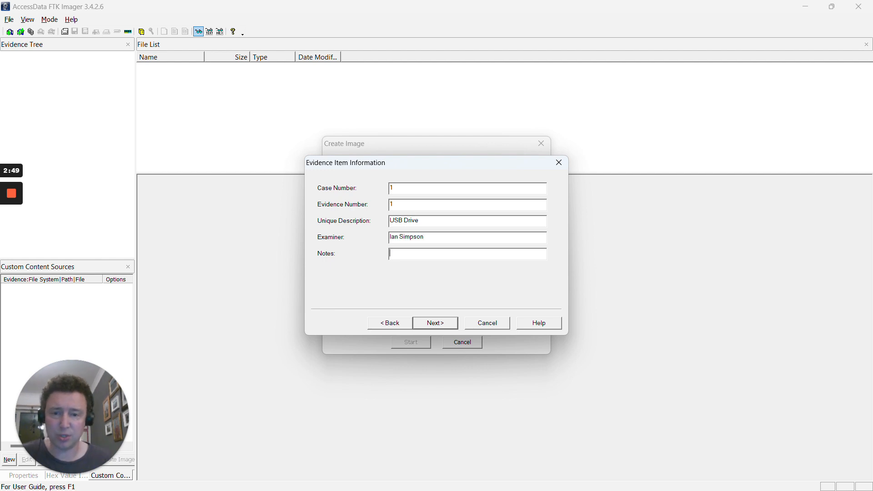
pyautogui.click(447, 324)
# - Set the image destination to the Desktop FTK folder with file name 'usb_'
pyautogui.click(527, 206)
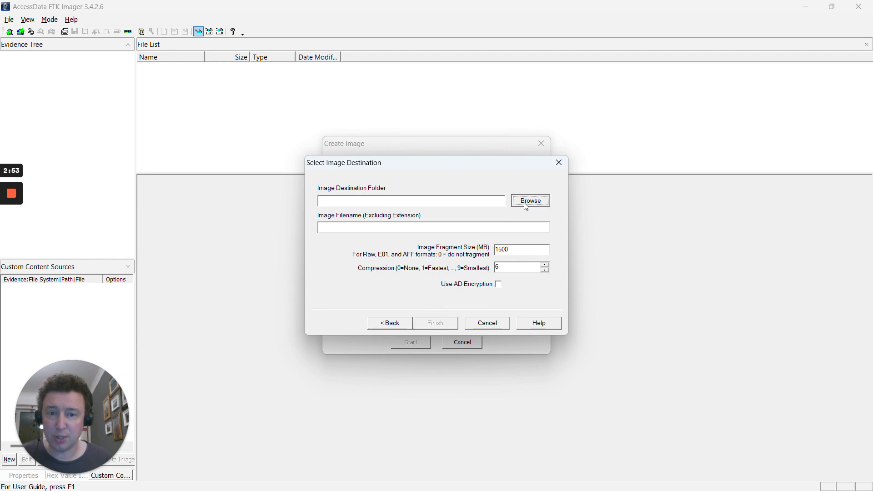
pyautogui.click(365, 258)
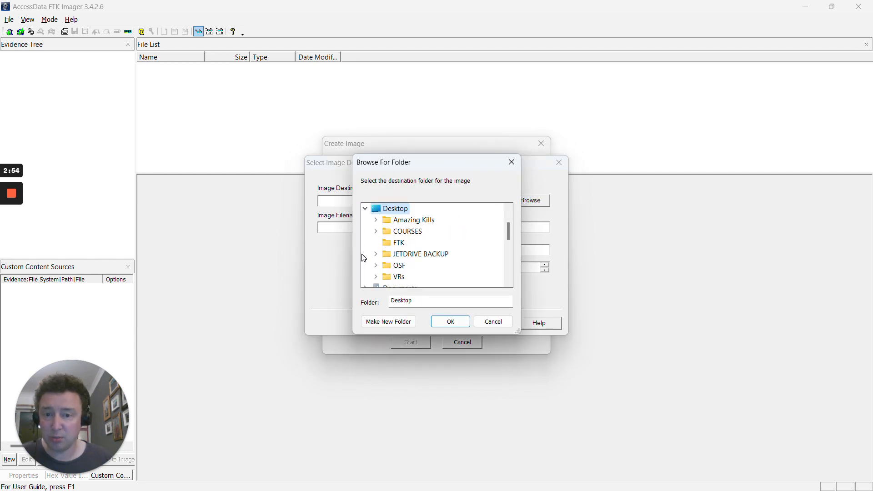
pyautogui.click(398, 243)
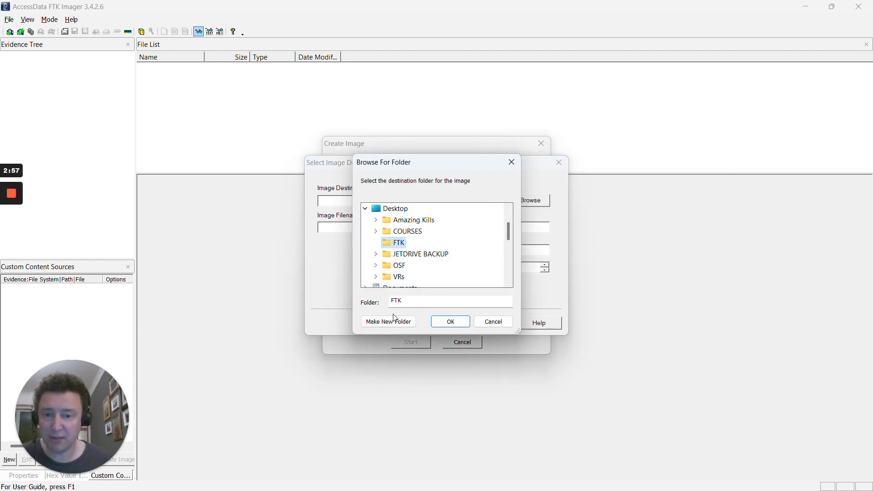
pyautogui.click(443, 322)
pyautogui.click(445, 228)
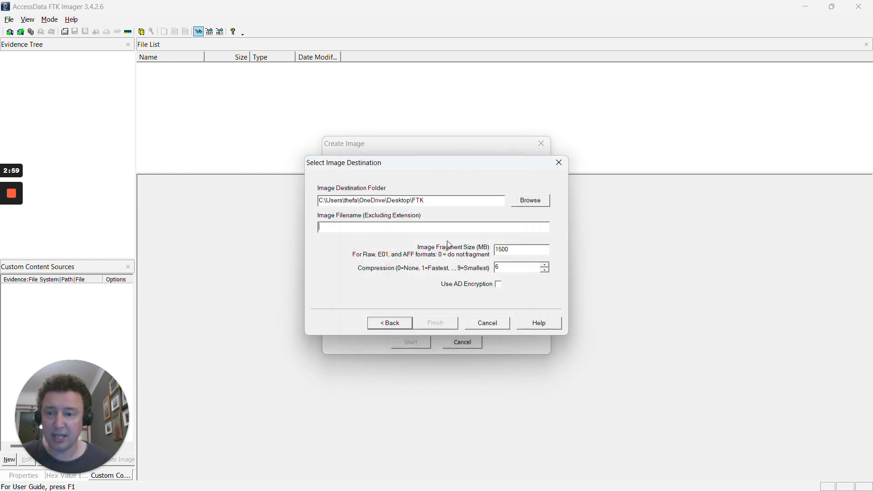
pyautogui.write('usb')
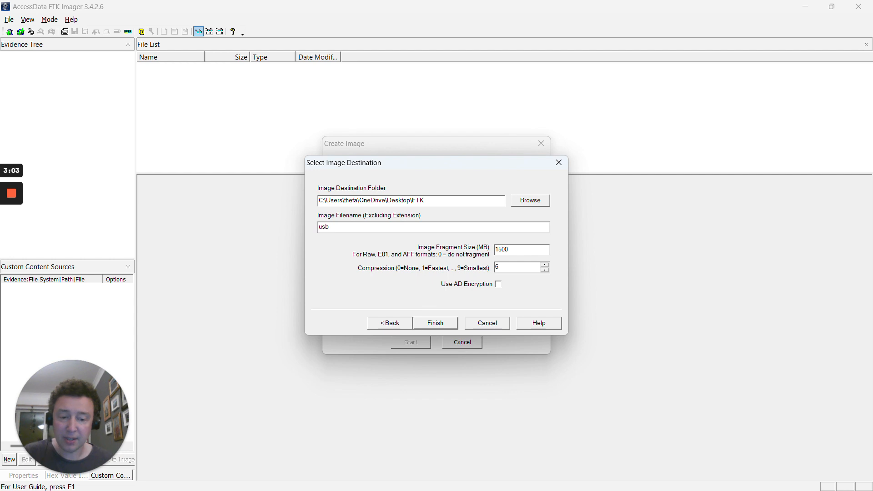
pyautogui.write('_')
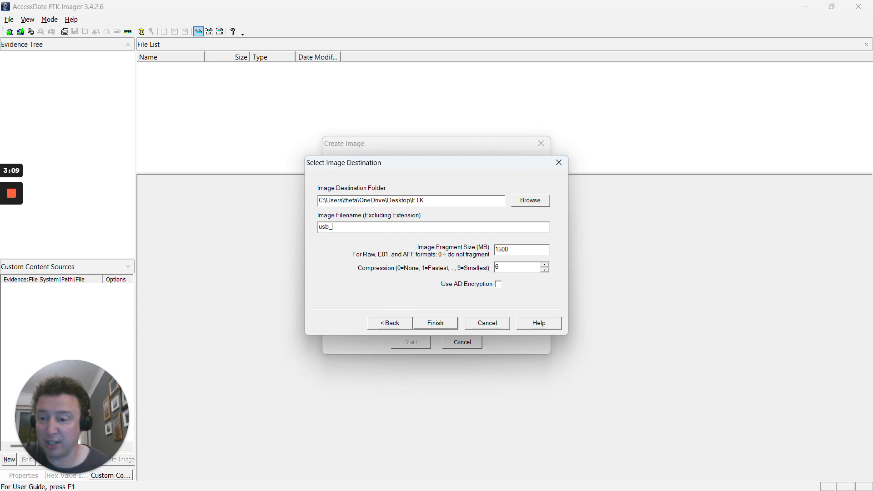
pyautogui.click(448, 324)
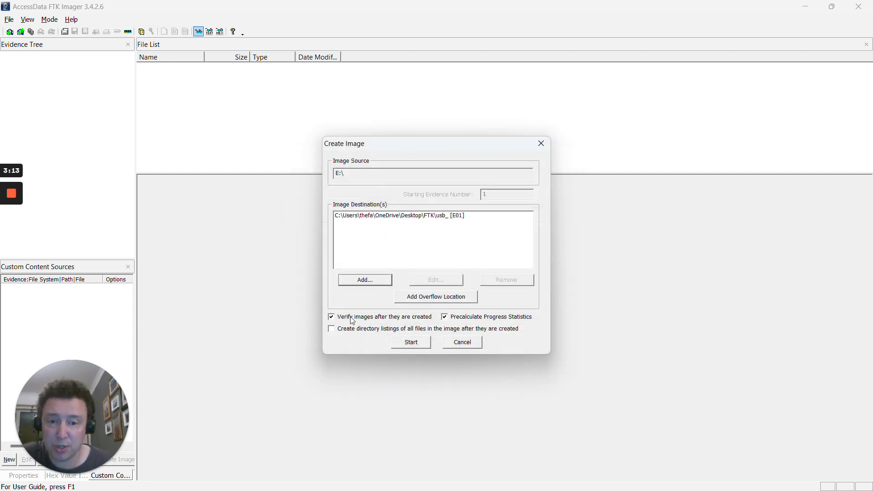
# - Toggle Precalculate Progress Statistics off and back on, then start imaging
pyautogui.click(445, 317)
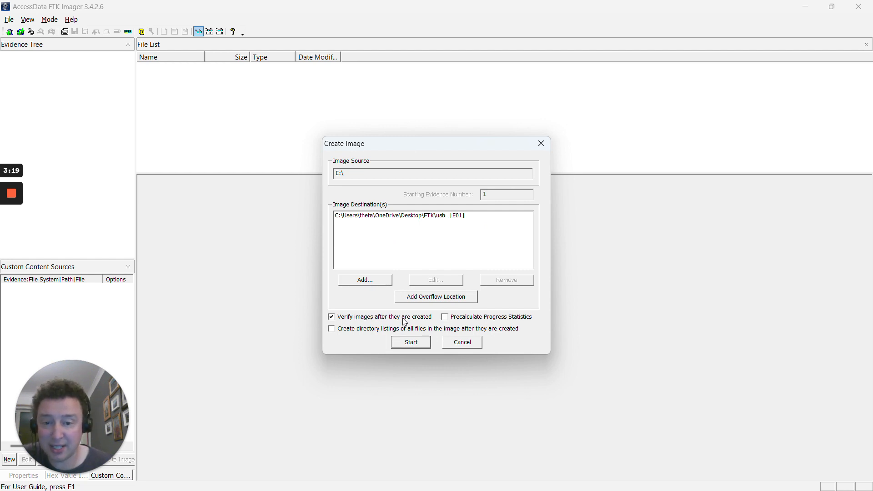
pyautogui.click(447, 318)
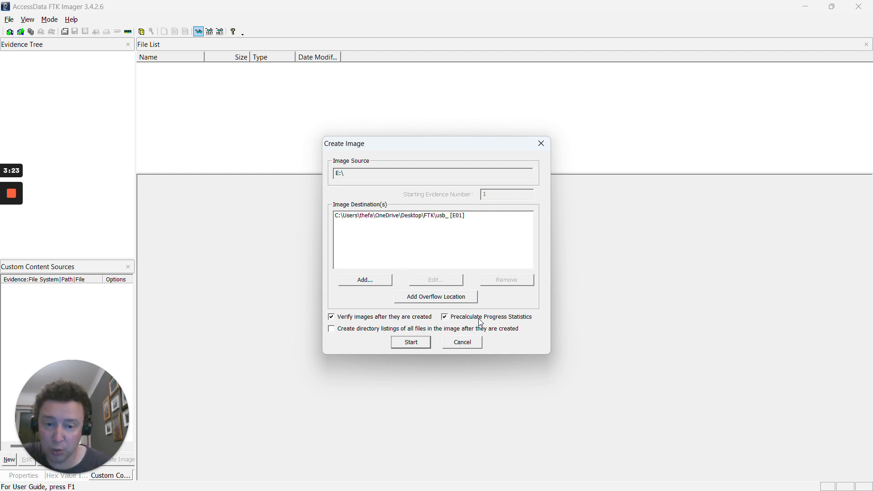
pyautogui.click(413, 343)
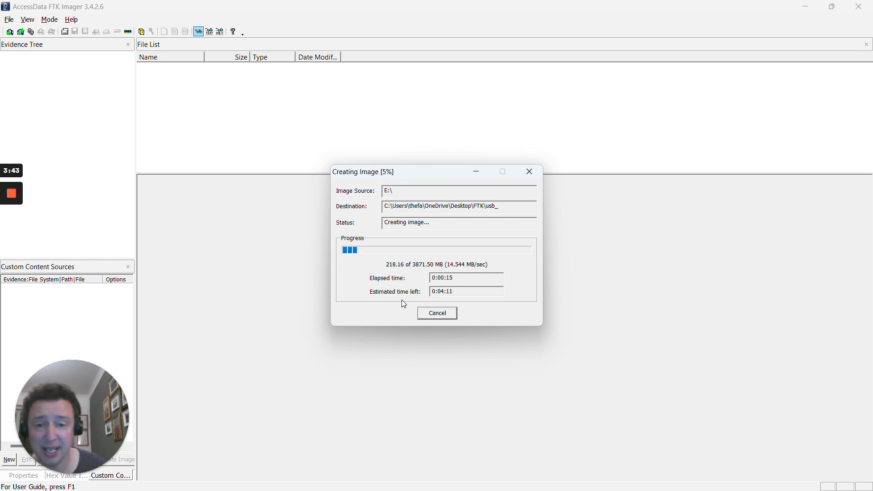
# - Cancel the running E01 image creation, confirm with Yes, and close the progress window
pyautogui.click(447, 312)
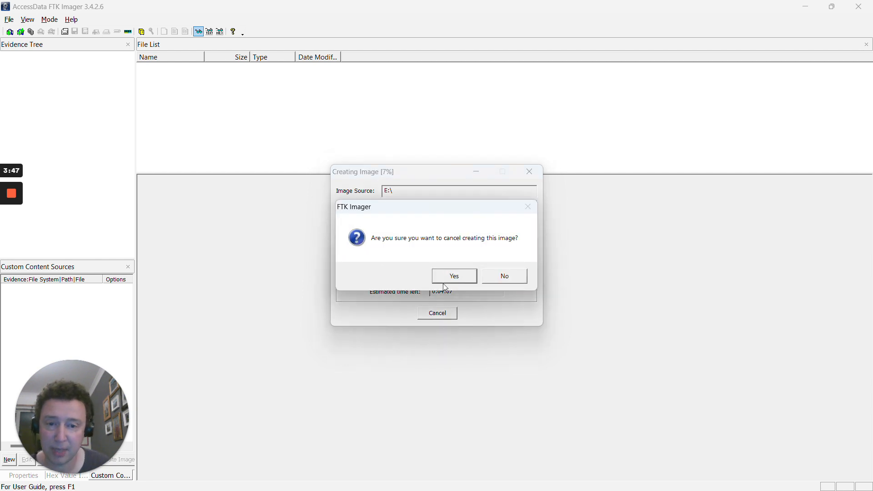
pyautogui.click(458, 274)
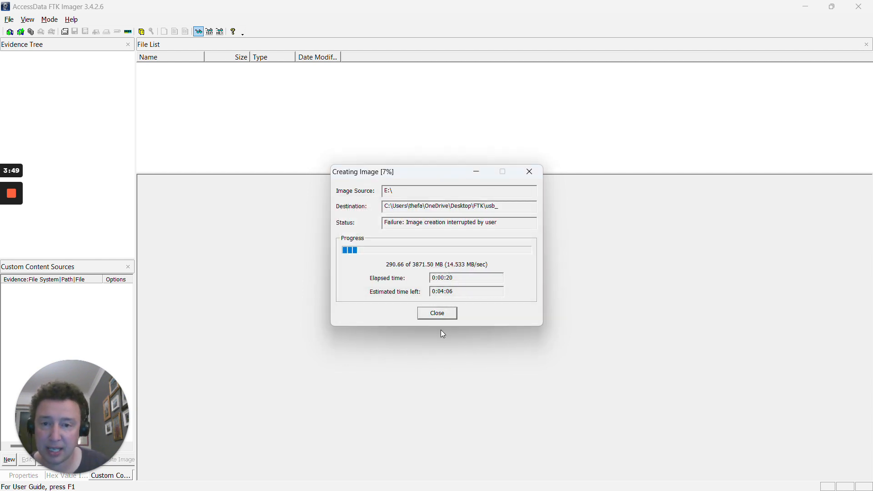
pyautogui.click(437, 317)
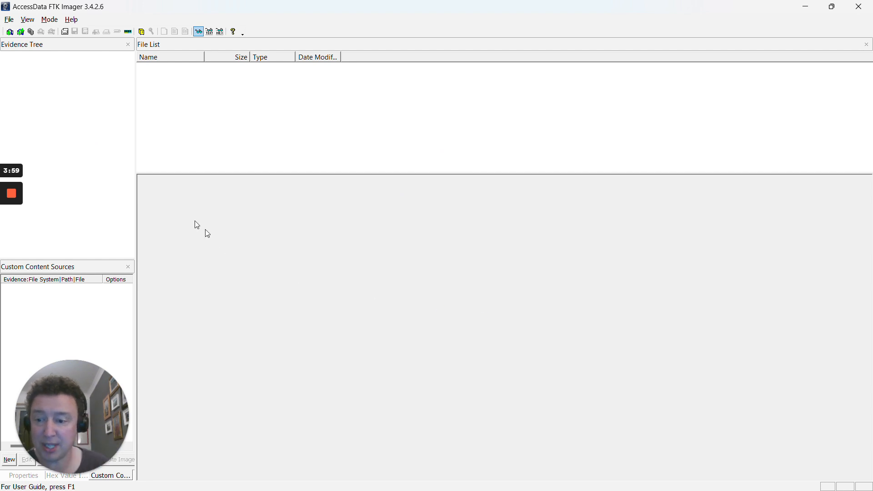
# - Add an evidence item of type Image File and browse to the Desktop FTK folder
pyautogui.click(9, 19)
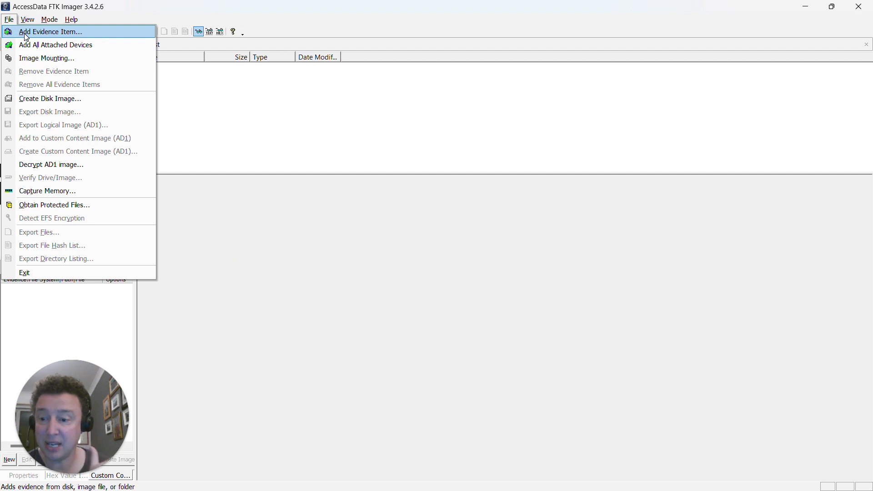
pyautogui.click(26, 33)
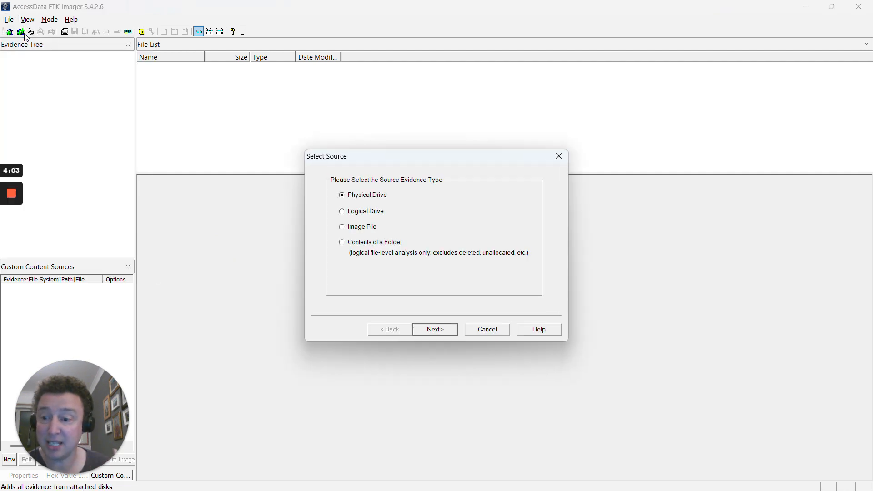
pyautogui.click(348, 229)
pyautogui.click(434, 330)
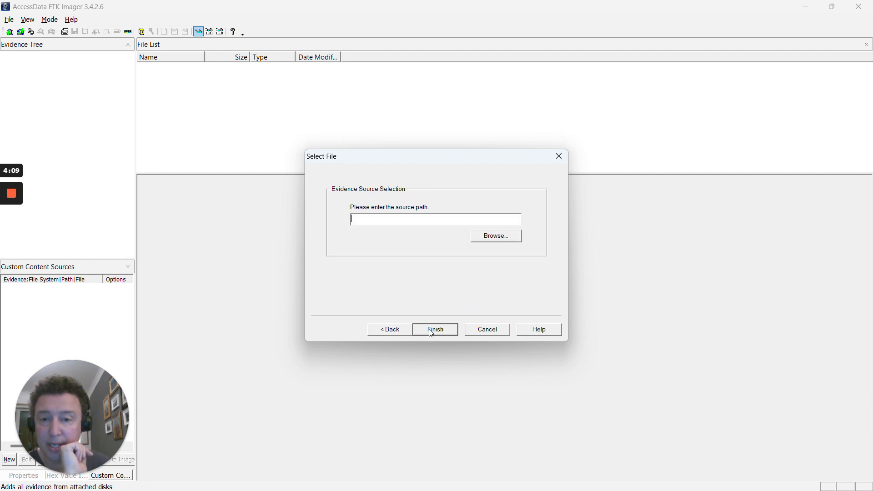
pyautogui.click(492, 237)
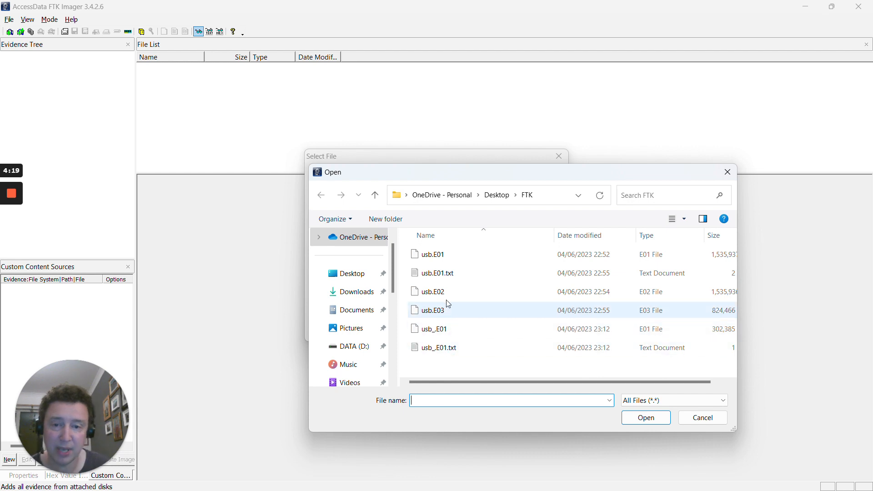
# - Select usb.E01 from the FTK folder as the source path and finish adding it
pyautogui.click(436, 258)
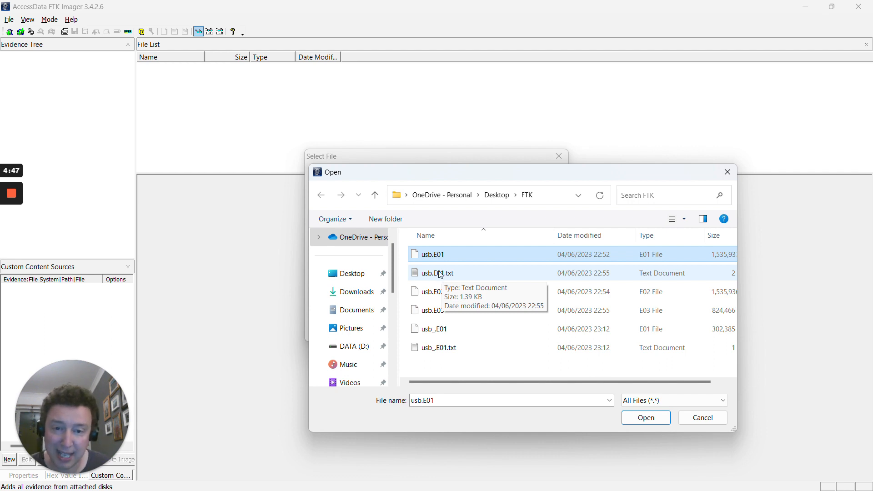
pyautogui.doubleClick(426, 261)
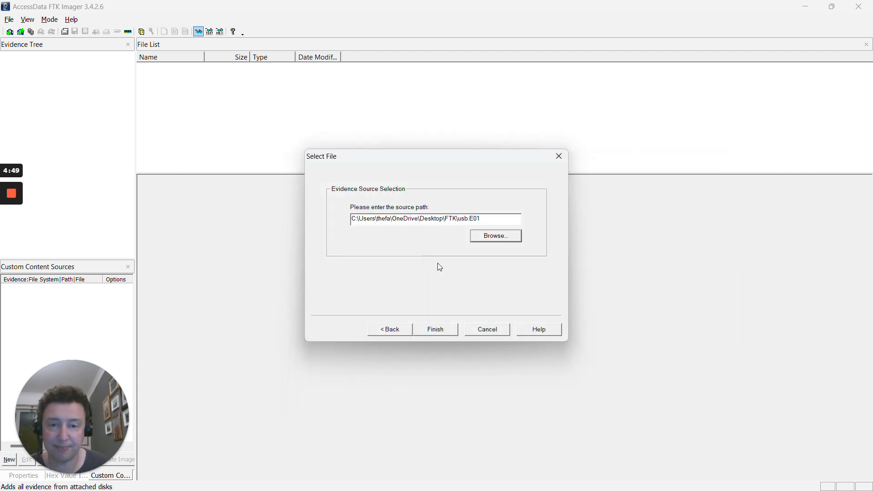
pyautogui.click(436, 330)
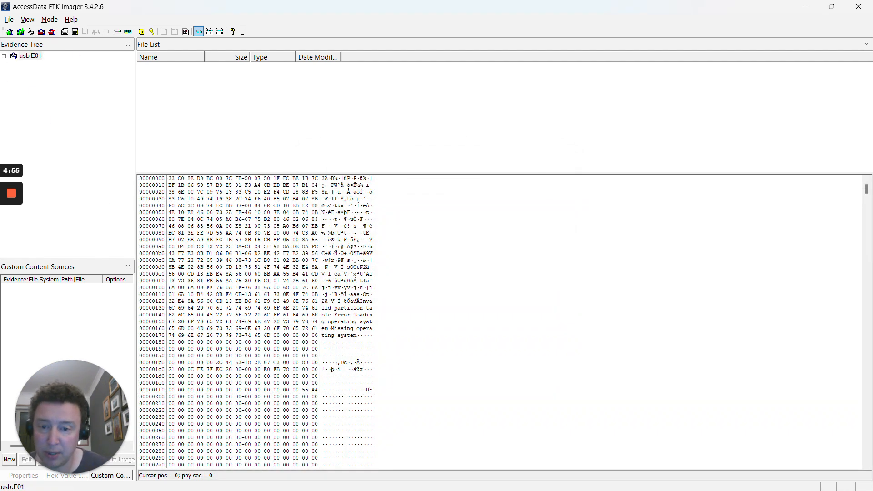
# - Expand usb.E01 through Partition 1 and NONAME [FAT32], list [root], and widen the Name column
pyautogui.click(4, 57)
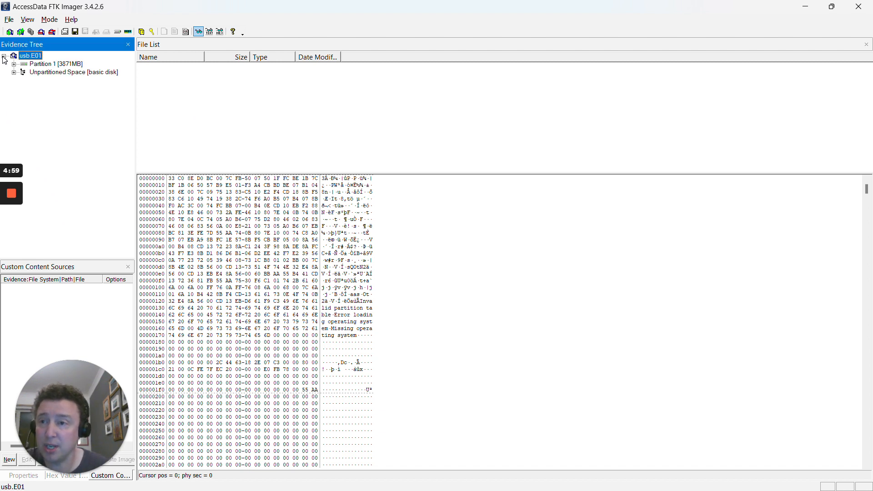
pyautogui.click(14, 64)
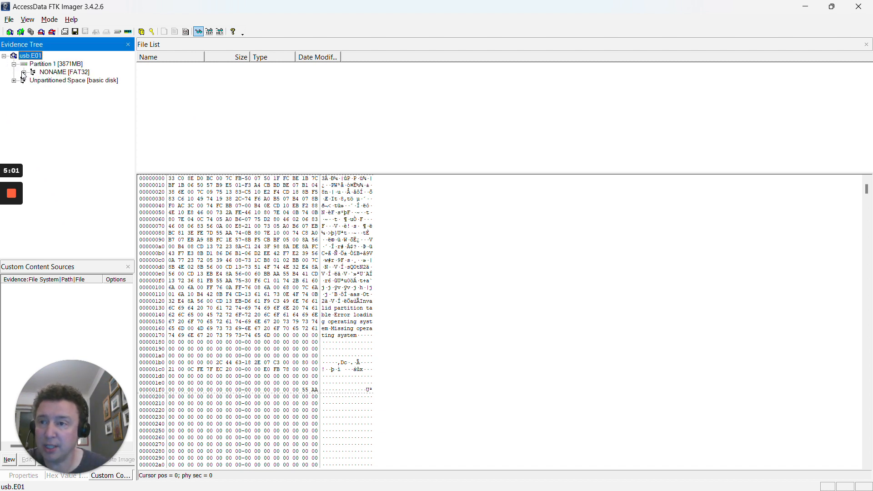
pyautogui.click(23, 72)
pyautogui.click(34, 80)
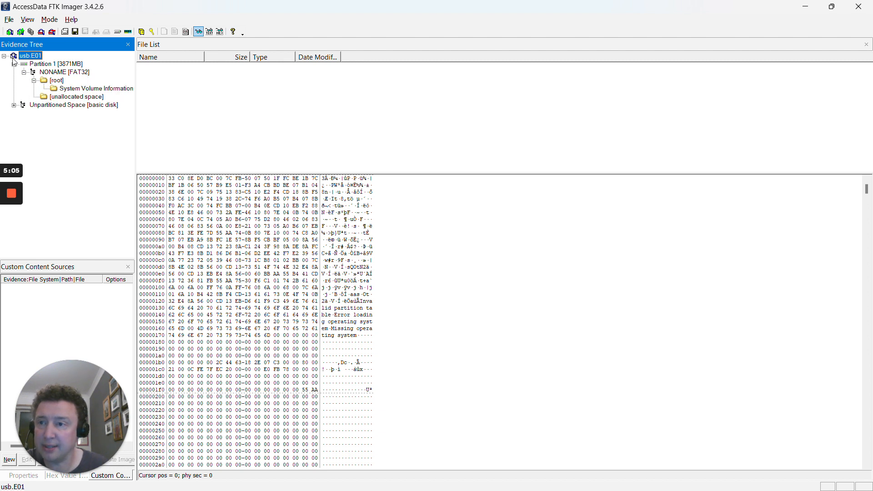
pyautogui.click(53, 73)
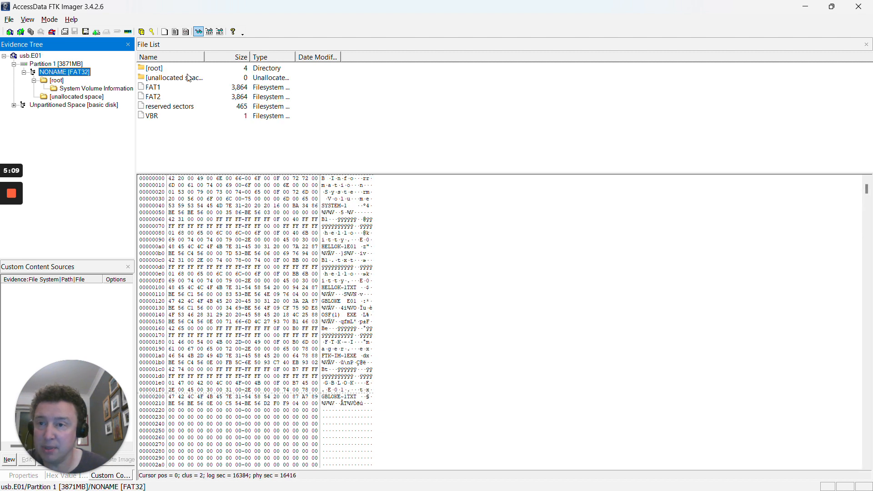
pyautogui.click(56, 81)
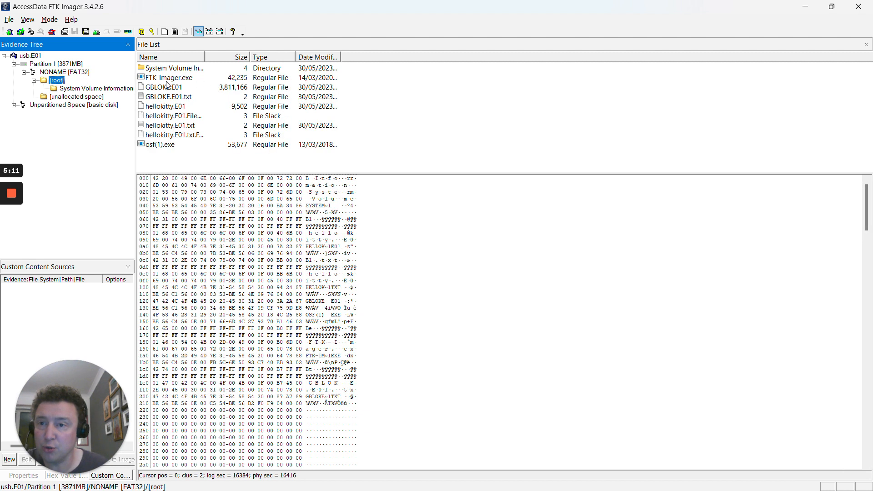
pyautogui.moveTo(205, 56); pyautogui.dragTo(225, 57)
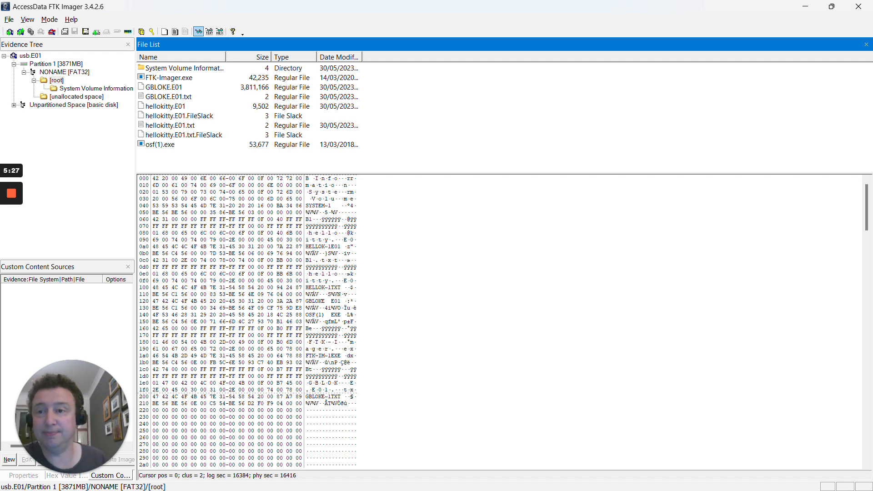
# - View the hex of GBLOKE.E01, hellokitty.E01, their .txt files, slack, and System Volume Information
pyautogui.click(169, 87)
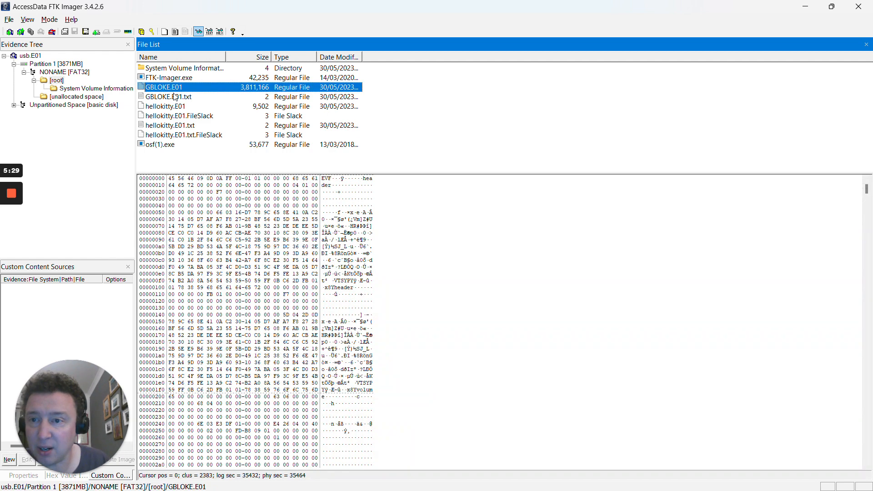
pyautogui.click(174, 99)
pyautogui.click(169, 108)
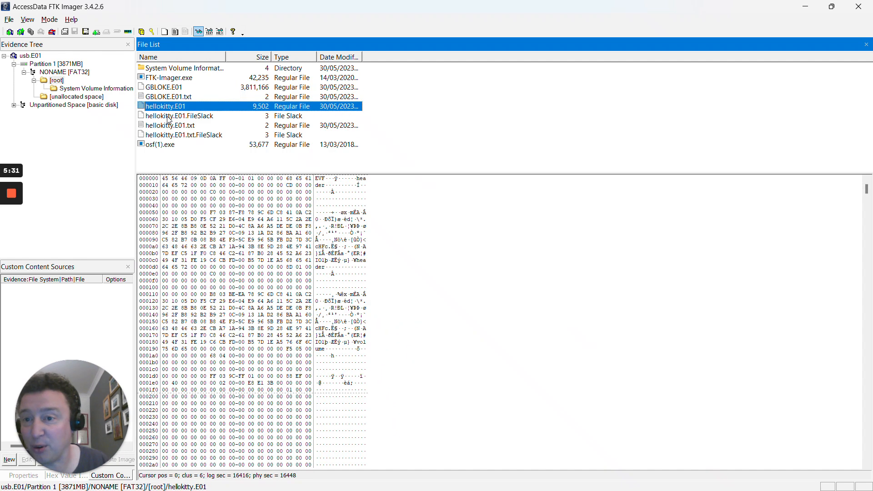
pyautogui.click(169, 117)
pyautogui.click(171, 126)
pyautogui.click(173, 135)
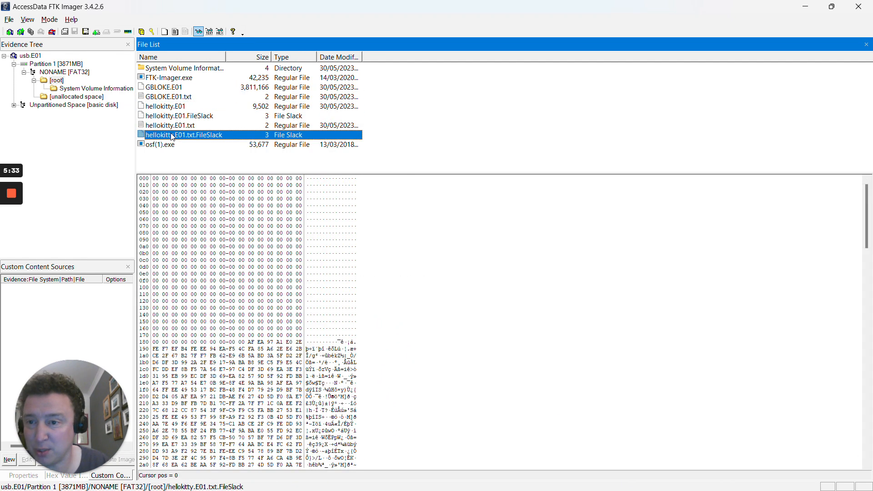
pyautogui.click(166, 73)
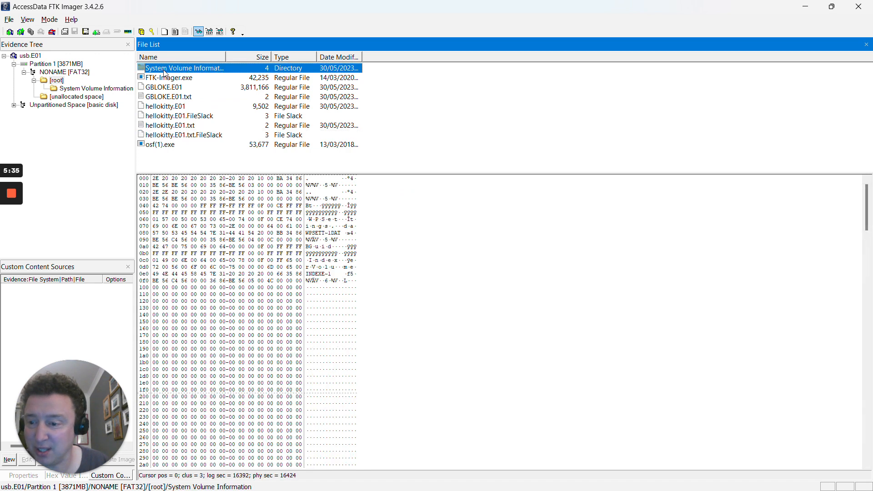
pyautogui.click(47, 81)
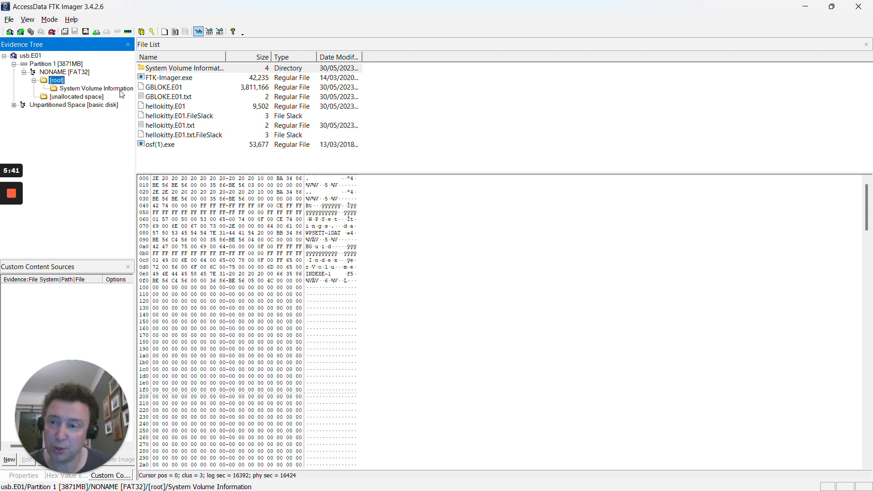
# - Display FTK-Imager.exe's raw bytes in the hex view, beginning with its MZ header
pyautogui.click(165, 79)
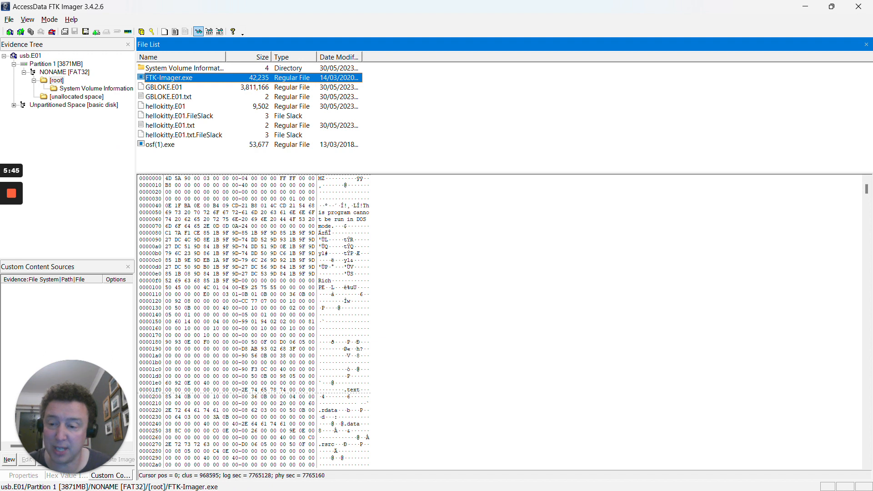